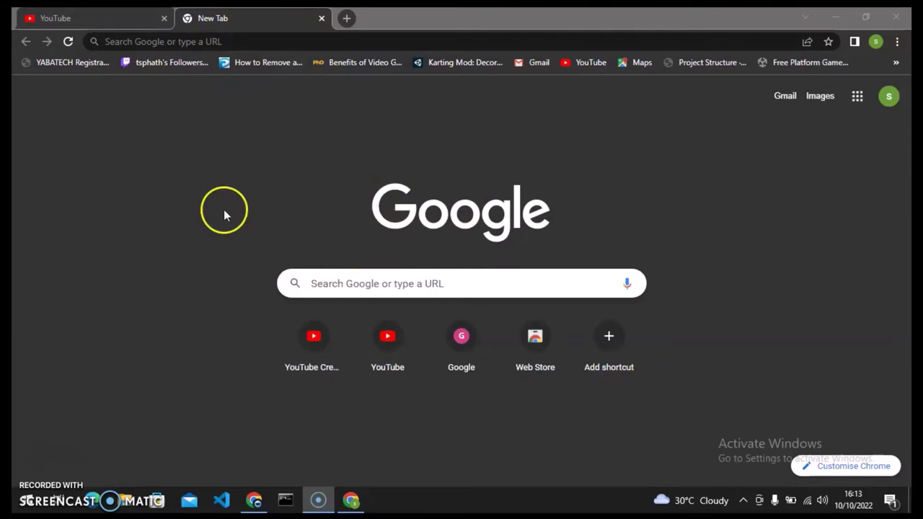
# - Switch to the Chrome tab showing the YouTube home page
pyautogui.click(94, 18)
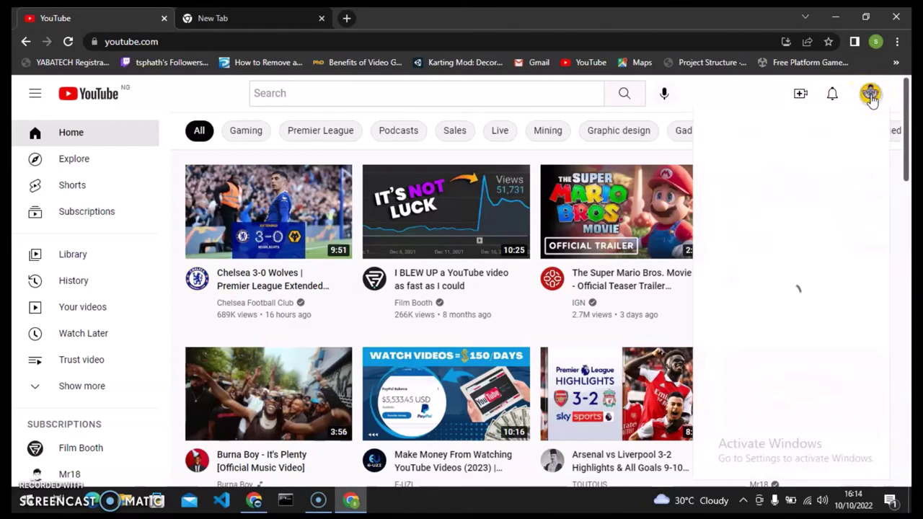
# - Open the Appearance theme options from the profile avatar's account menu
pyautogui.click(872, 94)
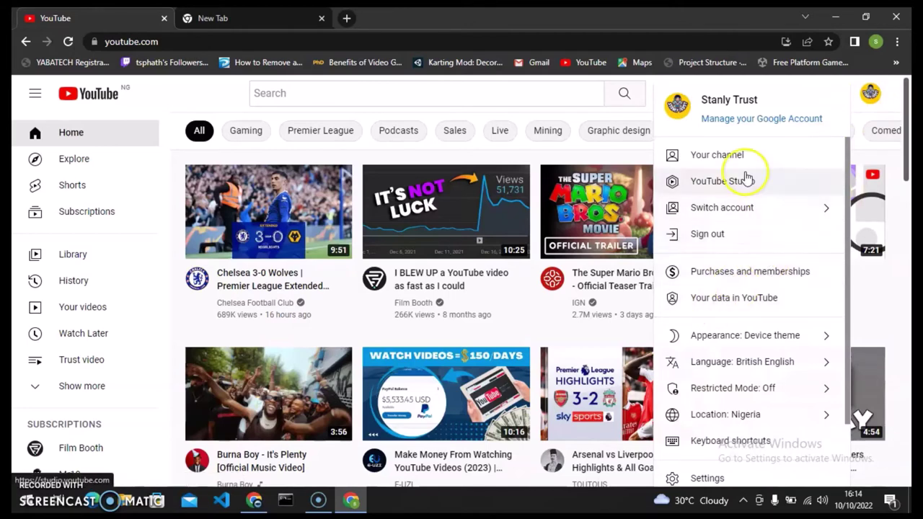
pyautogui.click(716, 340)
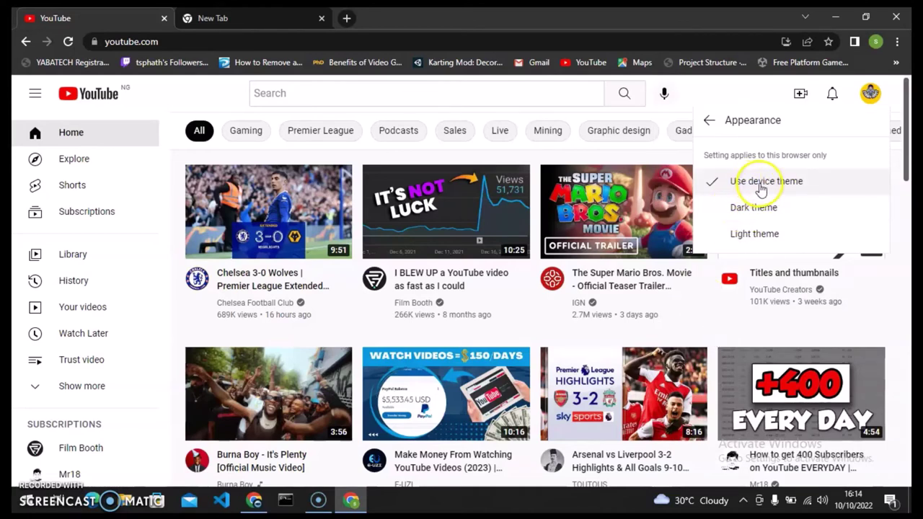
# - Select 'Dark theme' in the Appearance submenu
pyautogui.click(750, 208)
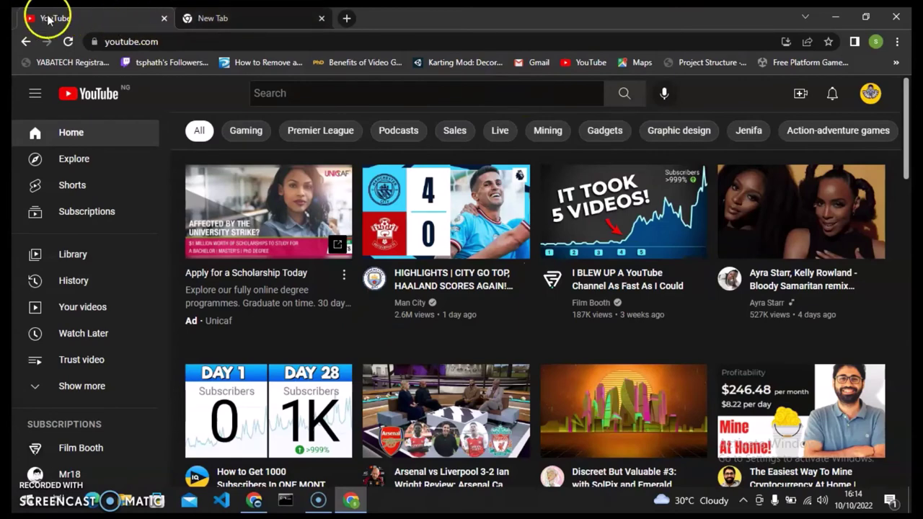
pyautogui.click(213, 18)
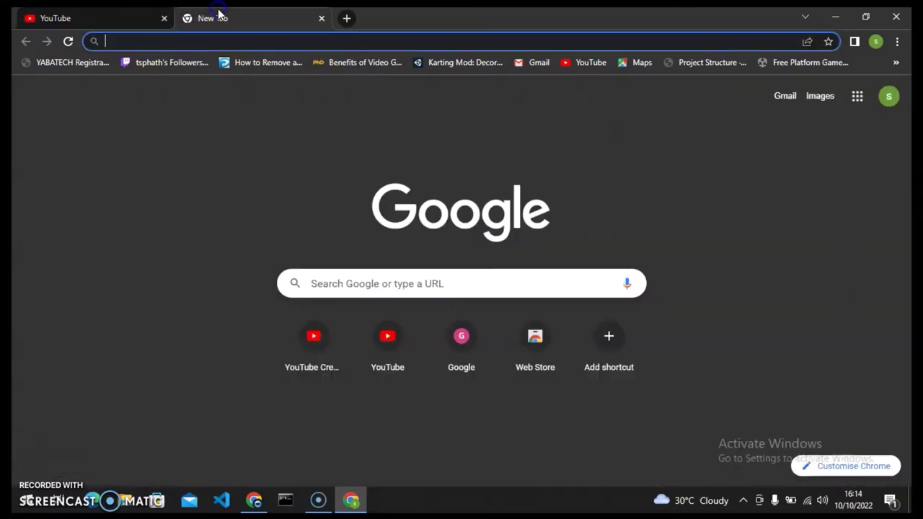
pyautogui.click(133, 16)
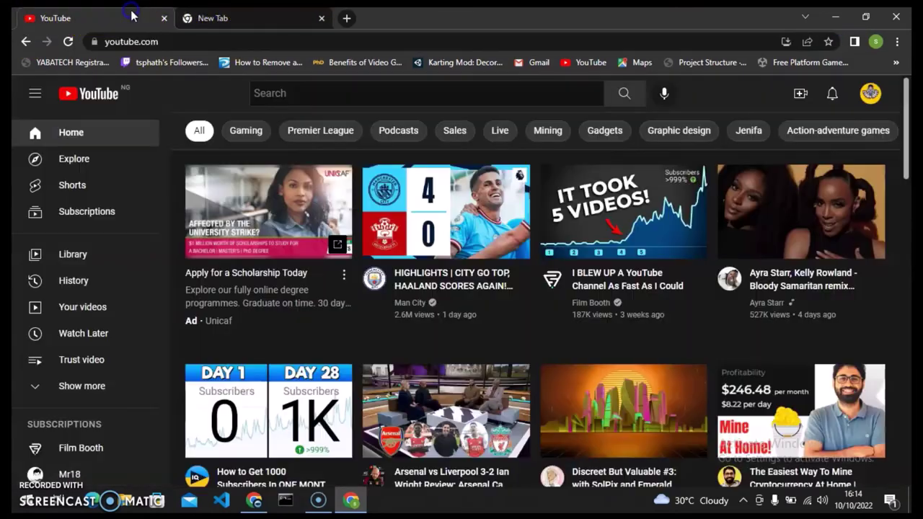